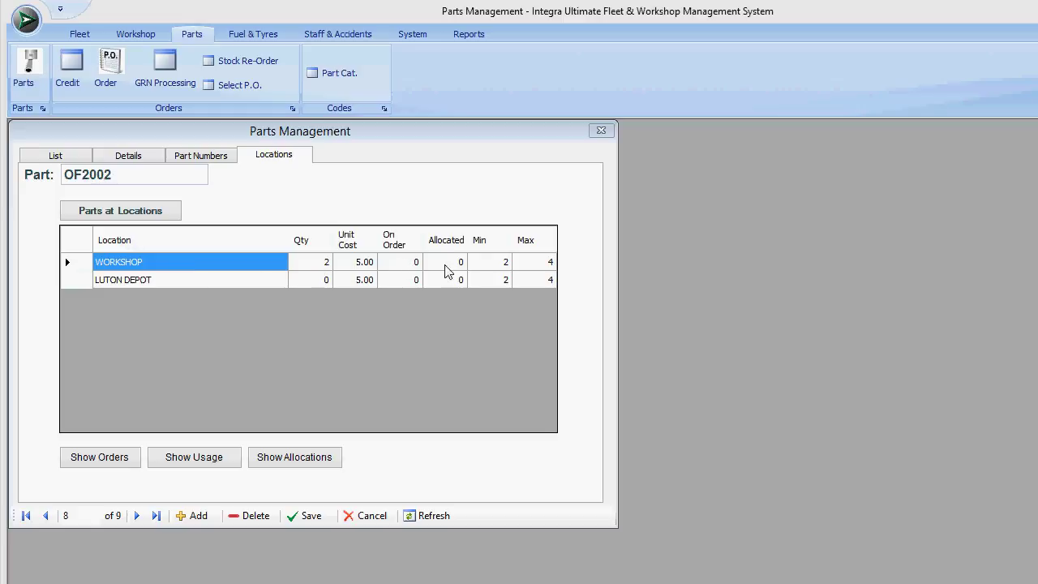
pyautogui.click(131, 35)
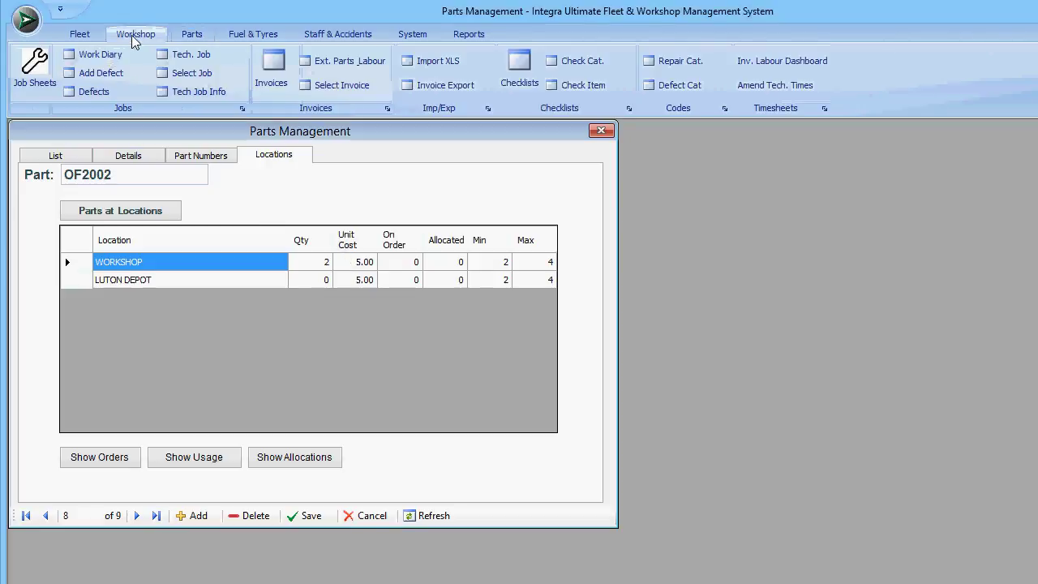
pyautogui.click(39, 73)
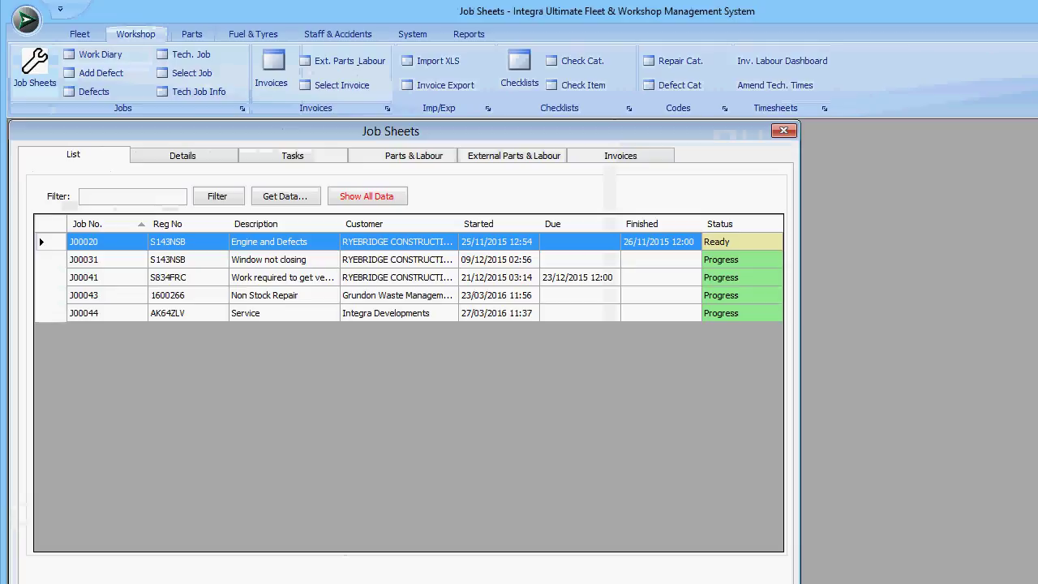
pyautogui.click(211, 582)
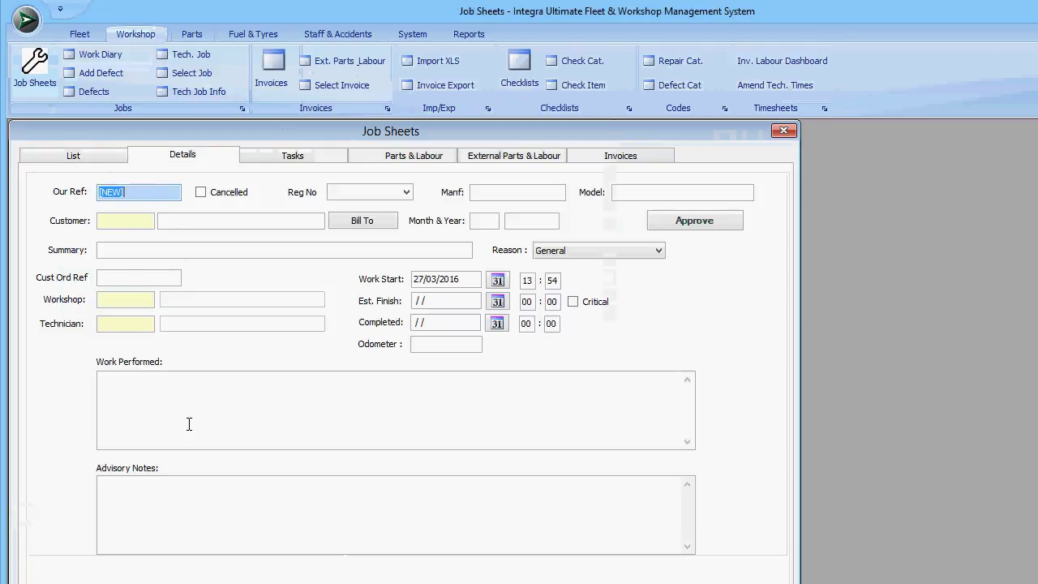
pyautogui.click(119, 222)
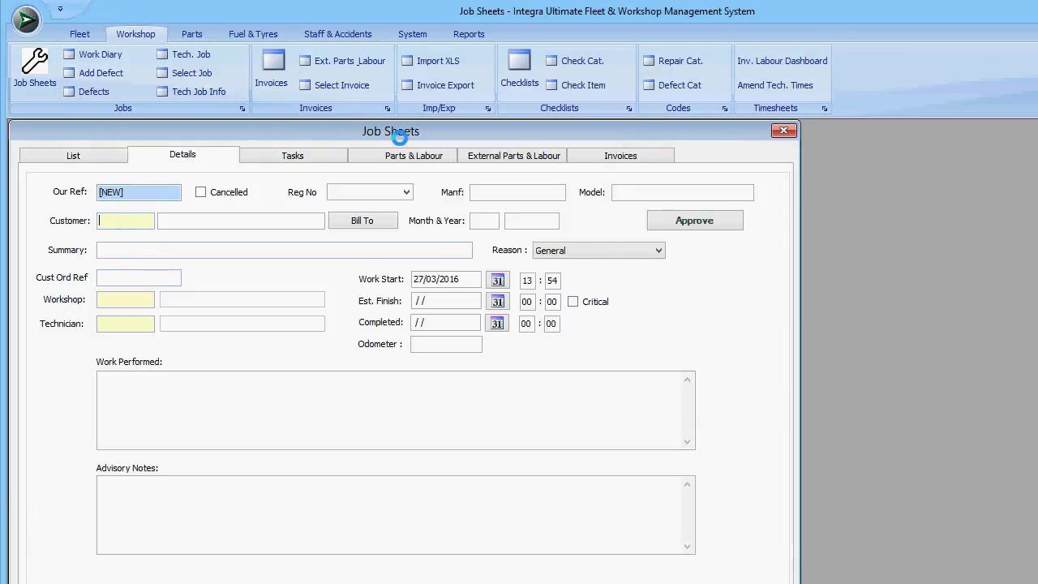
pyautogui.click(406, 193)
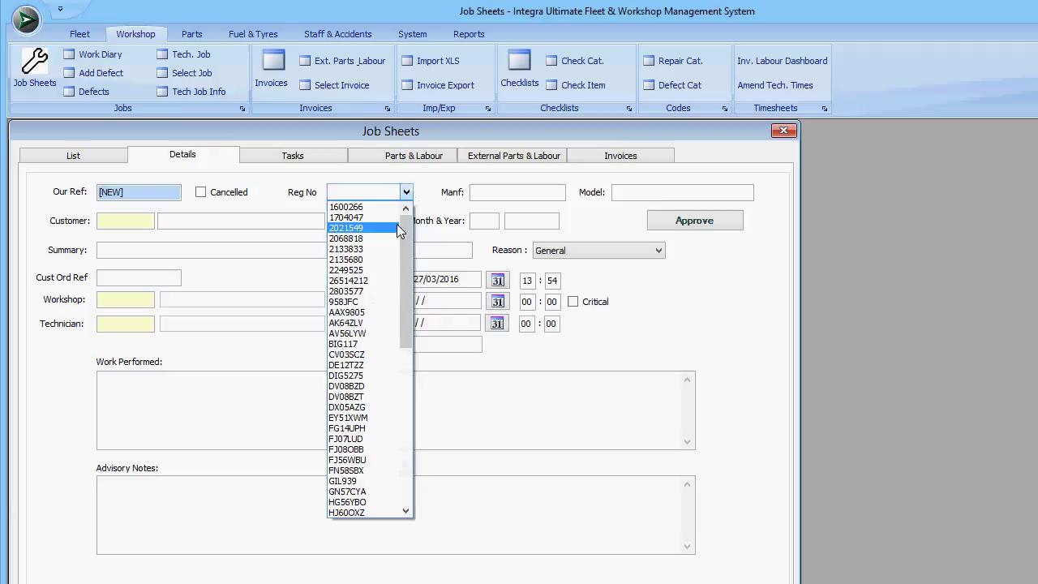
pyautogui.click(363, 313)
# Enter "Routine Service" as the summary of the new job sheet
pyautogui.click(121, 247)
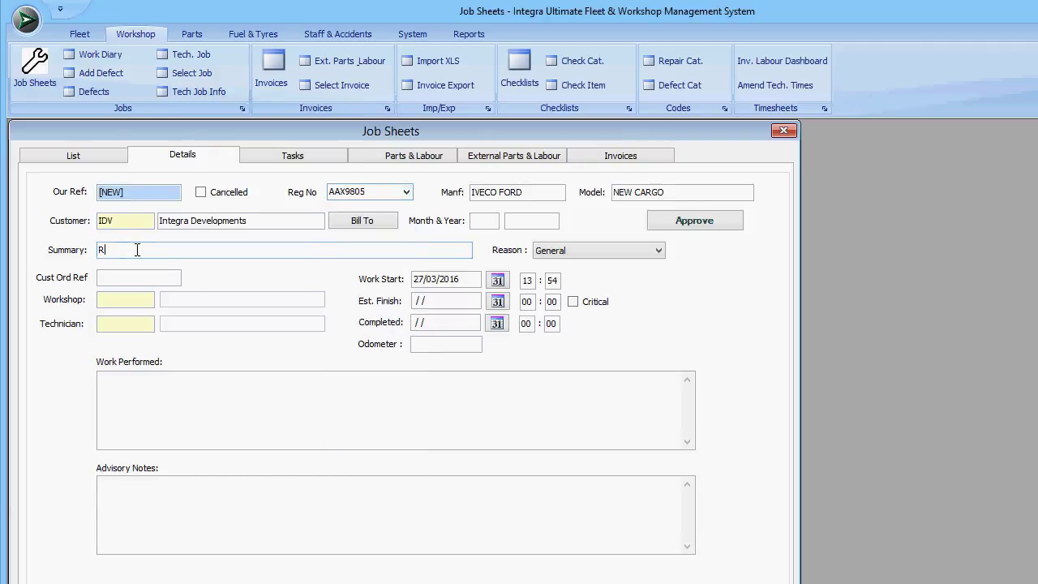
pyautogui.write('Routei')
pyautogui.press('BackSpace')
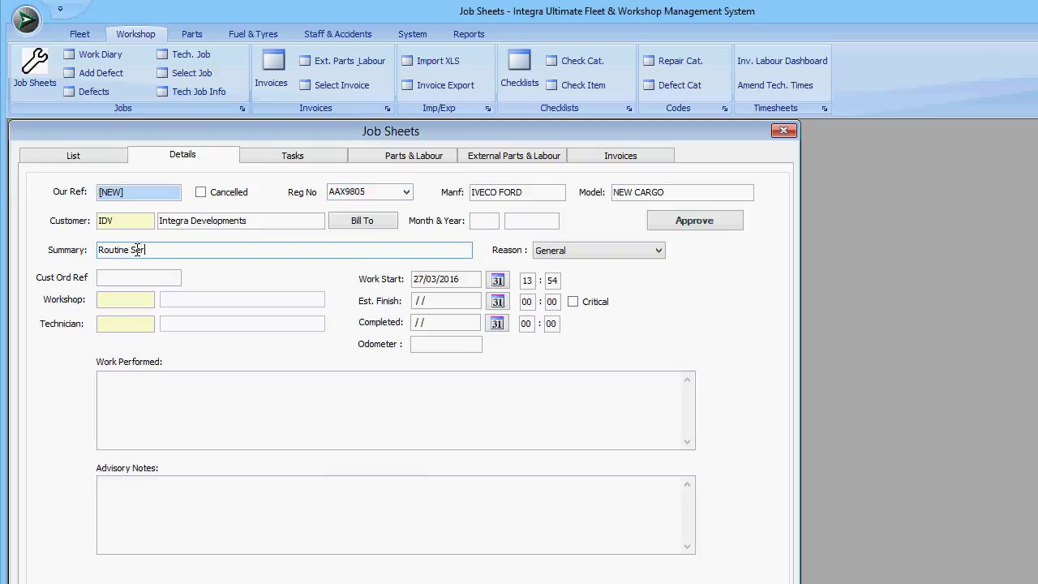
pyautogui.press('Tab')
# Assign workshop W and technician TECH to the job sheet and save it
pyautogui.click(122, 300)
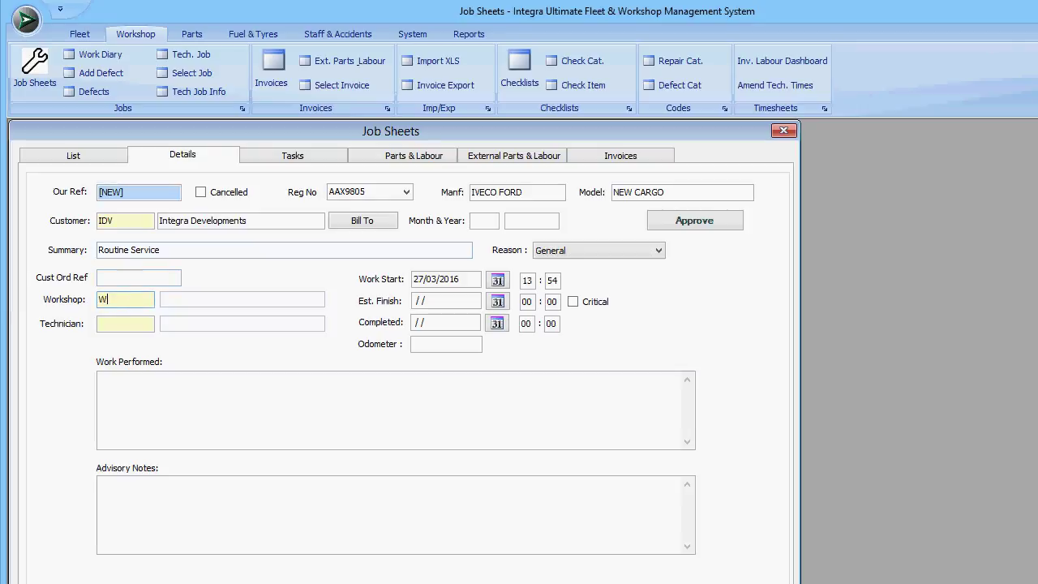
pyautogui.write('W')
pyautogui.press('Tab')
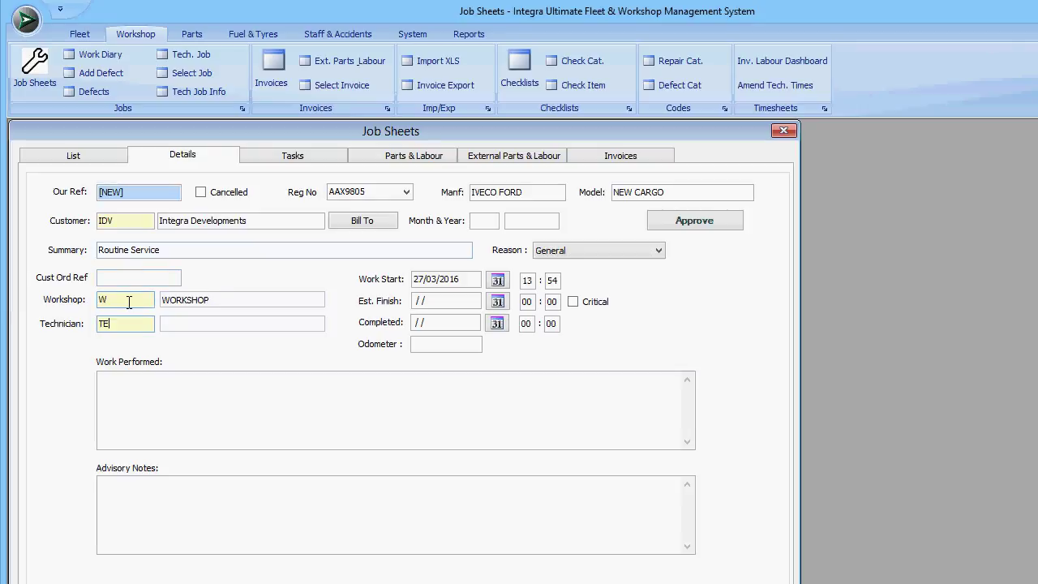
pyautogui.write('TECH')
pyautogui.press('Tab')
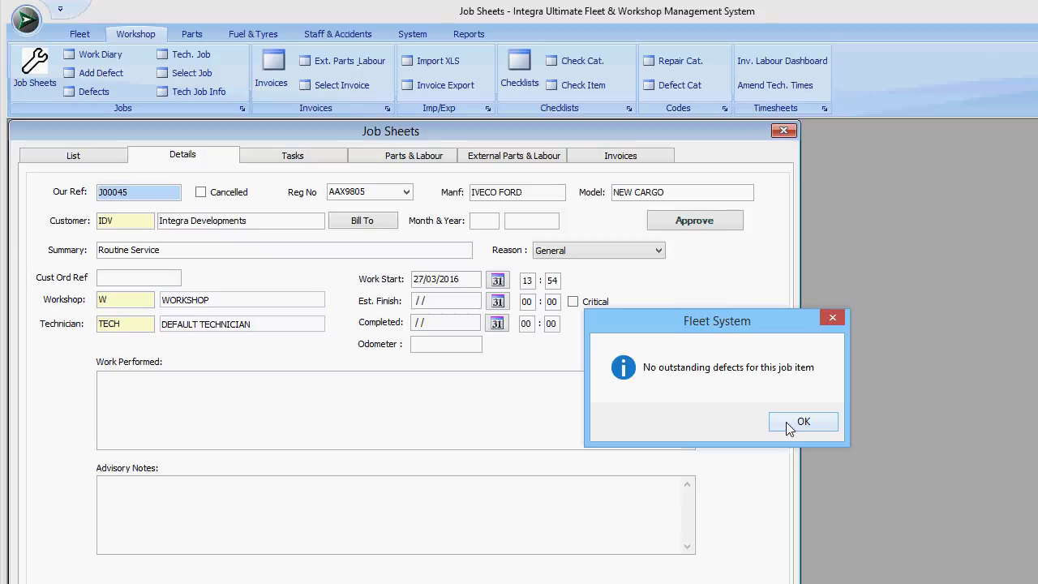
pyautogui.click(788, 422)
# Add a task with repair code SVC to the job sheet and save it
pyautogui.click(292, 155)
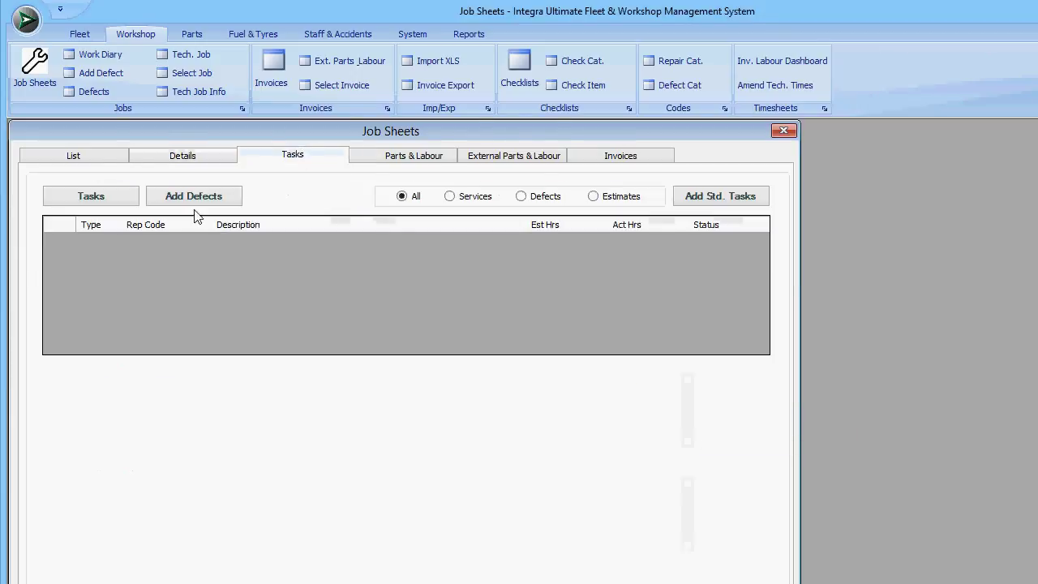
pyautogui.click(106, 203)
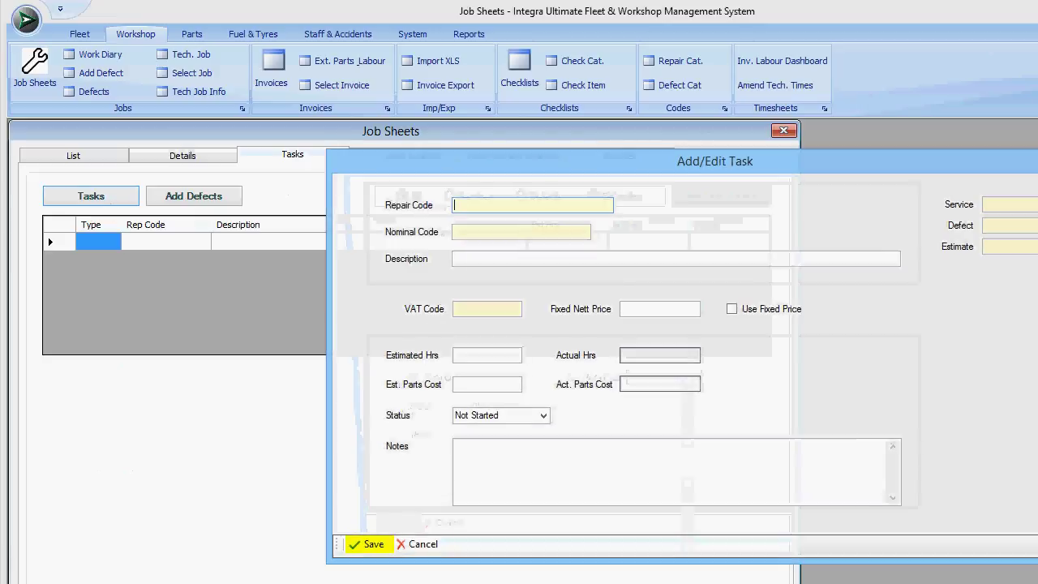
pyautogui.write('SVC')
pyautogui.press('Tab')
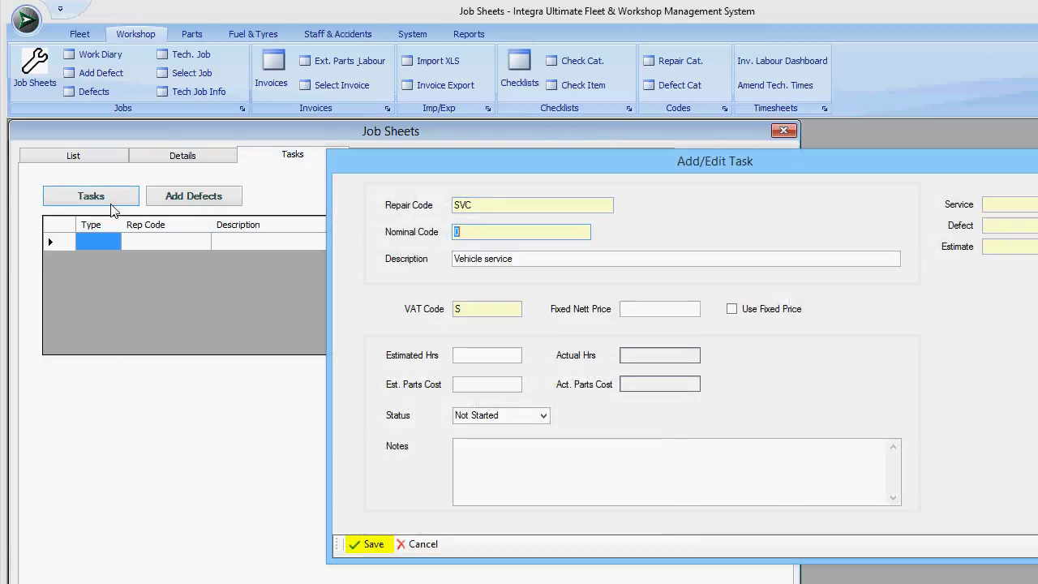
pyautogui.click(369, 544)
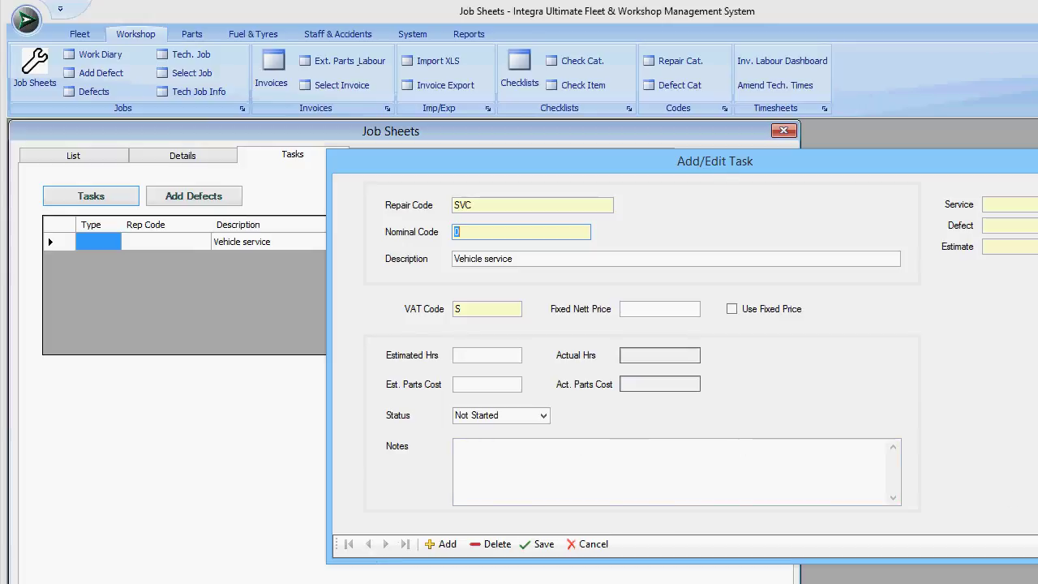
pyautogui.click(1037, 159)
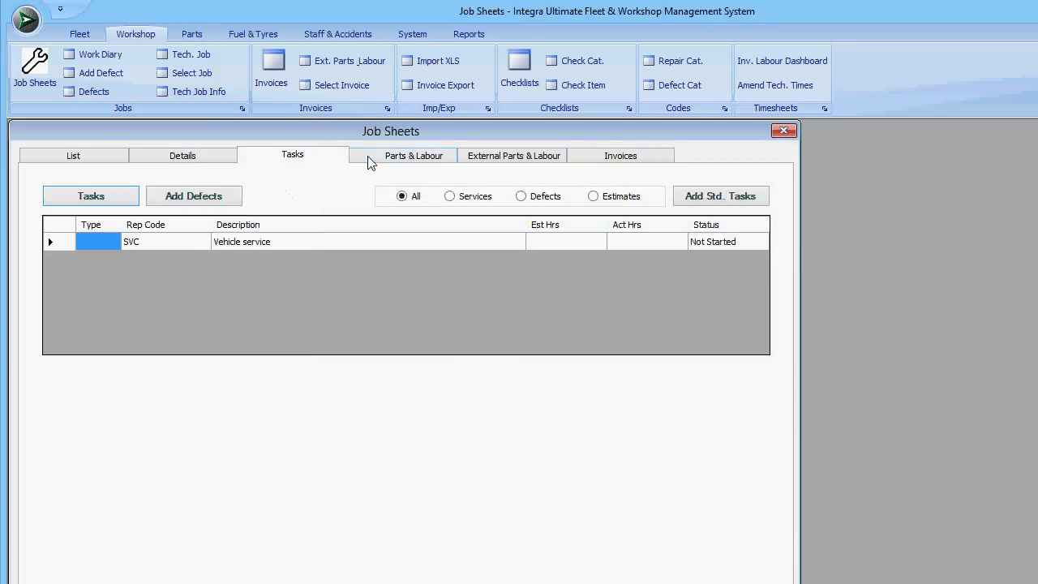
# Start a stock part entry on the job sheet and link it to the Vehicle service task
pyautogui.click(369, 160)
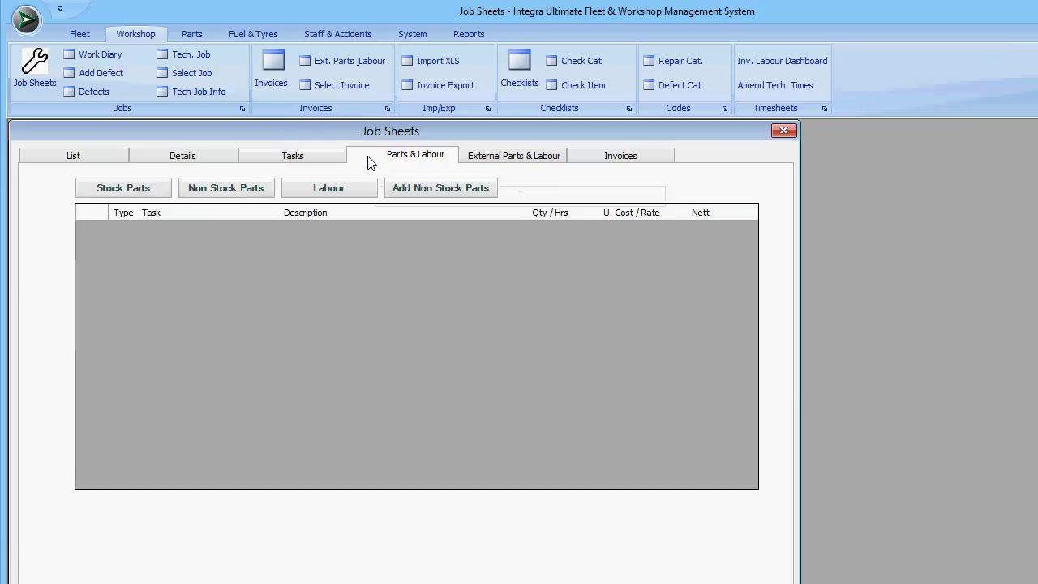
pyautogui.click(134, 195)
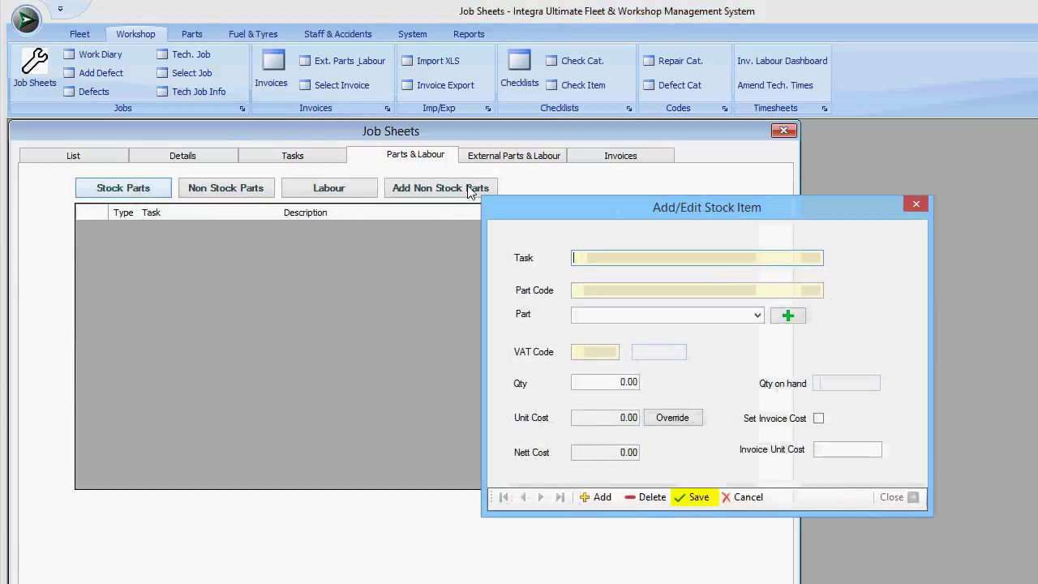
pyautogui.moveTo(529, 203); pyautogui.dragTo(410, 170)
pyautogui.click(458, 220)
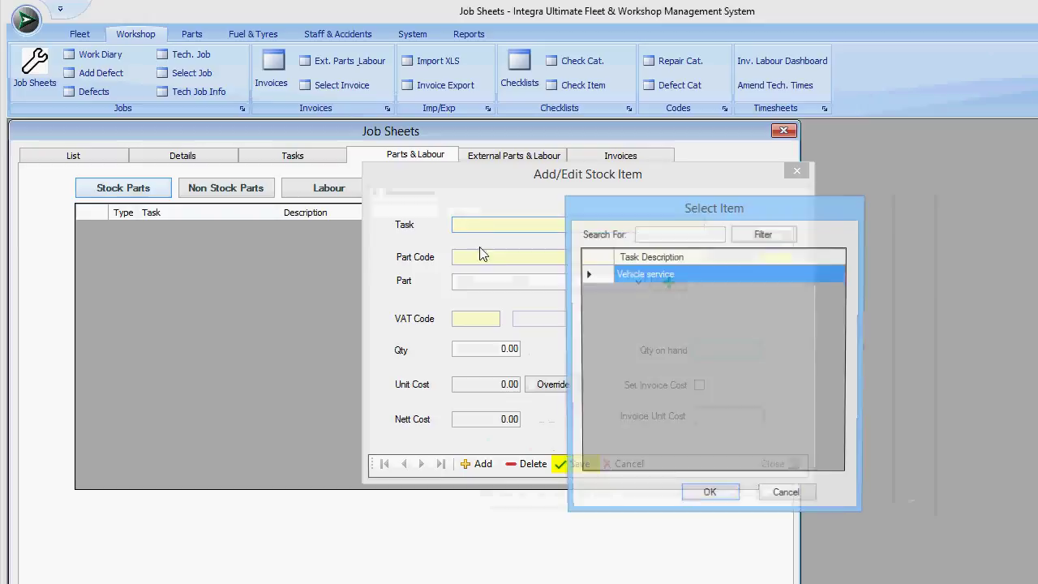
pyautogui.click(708, 498)
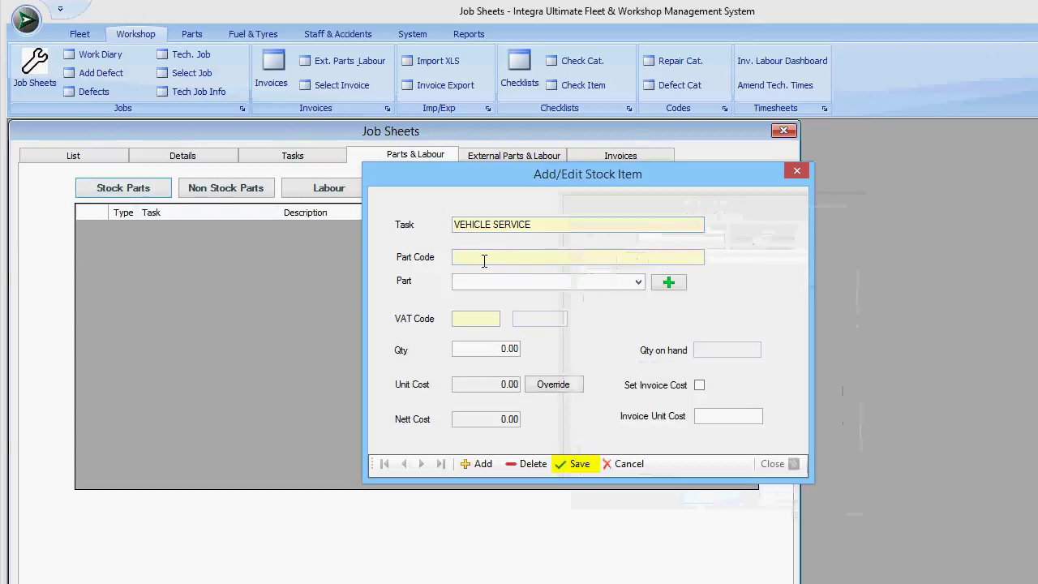
# Choose oil filter OF2002 as the stock part, set its quantity to 1, and save the entry
pyautogui.click(484, 257)
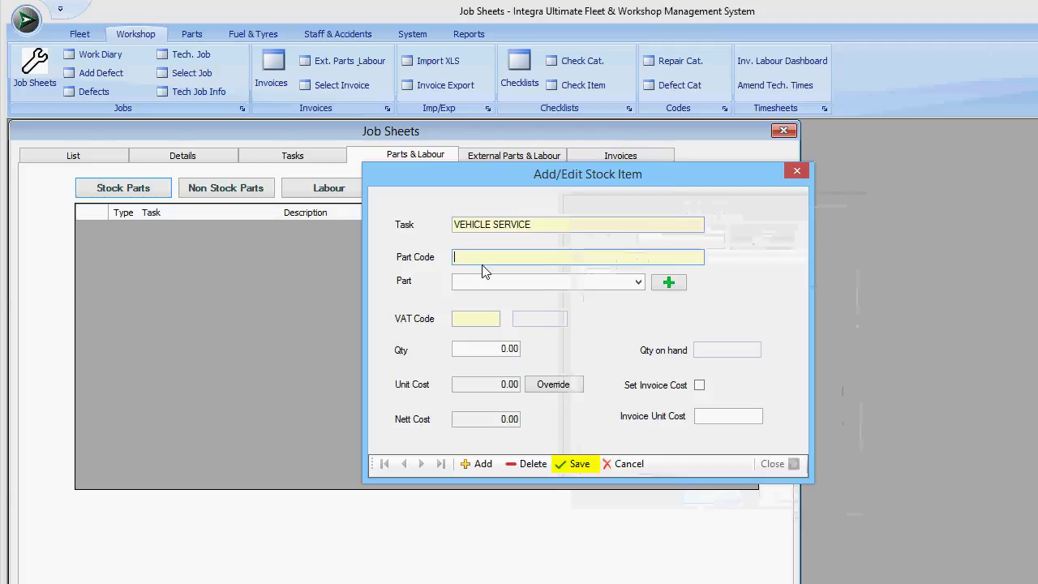
pyautogui.click(641, 311)
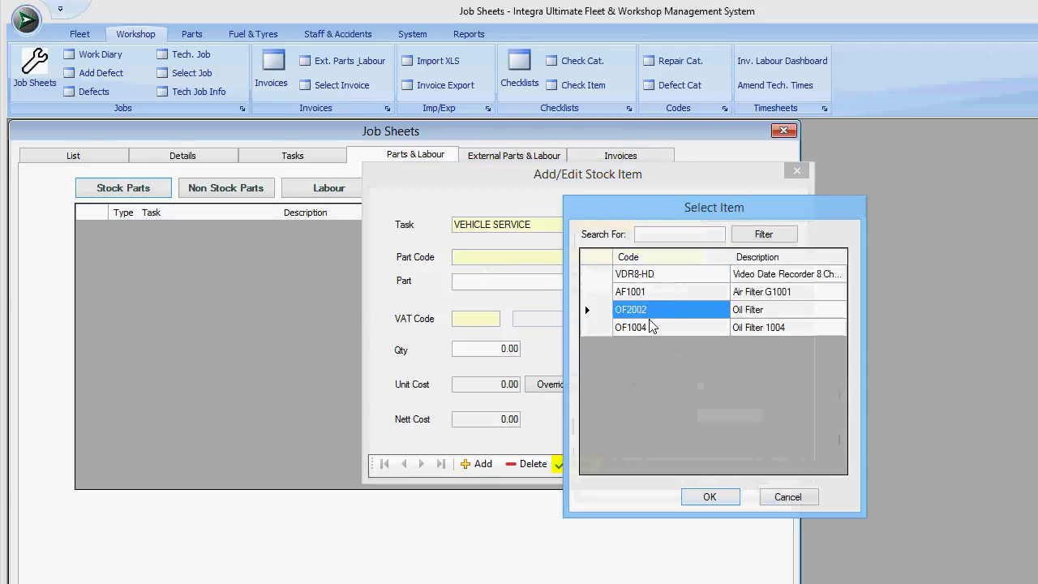
pyautogui.click(712, 497)
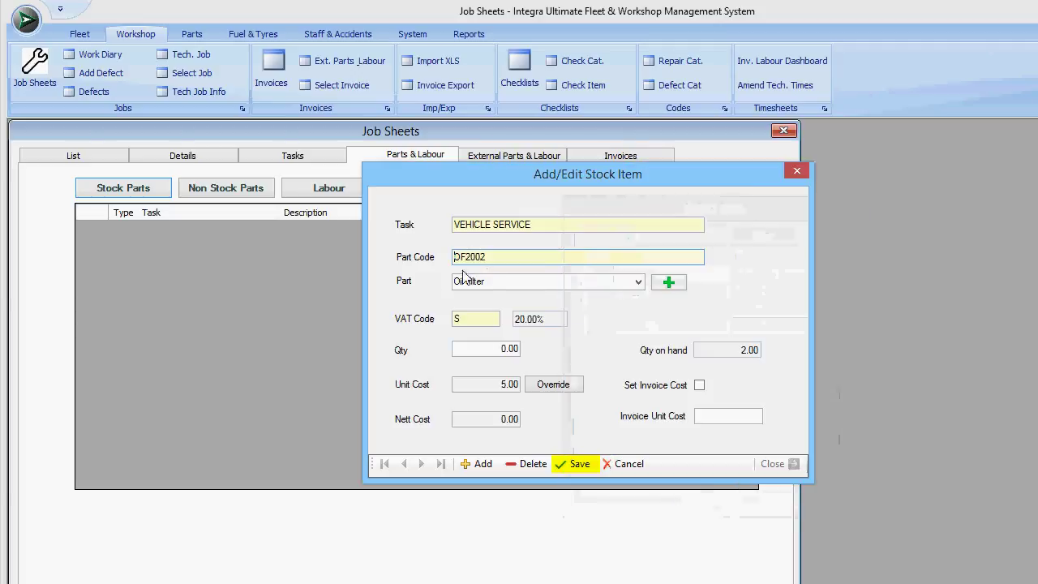
pyautogui.moveTo(487, 349); pyautogui.dragTo(529, 349)
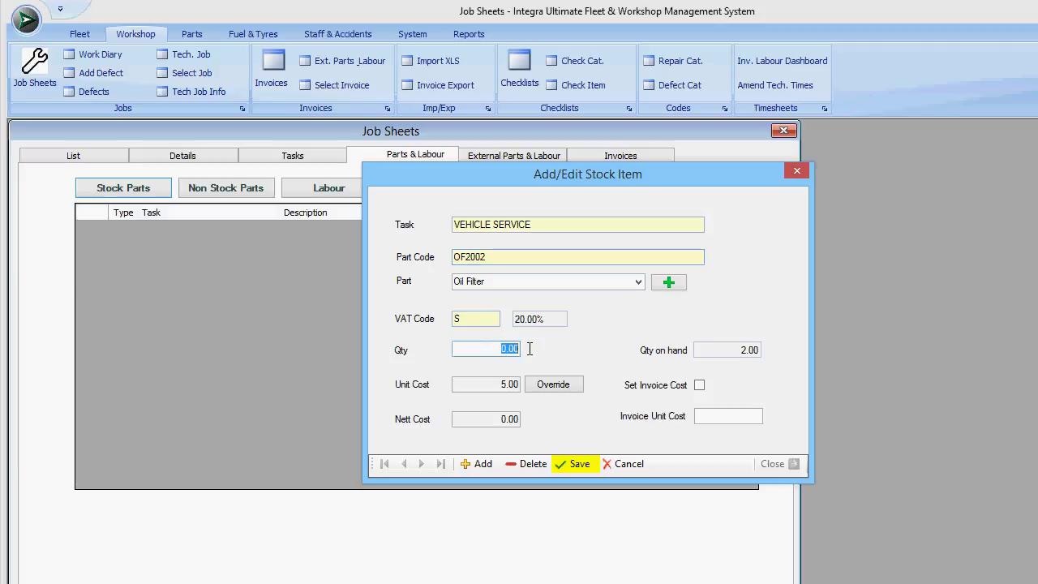
pyautogui.write('1')
pyautogui.press('Tab')
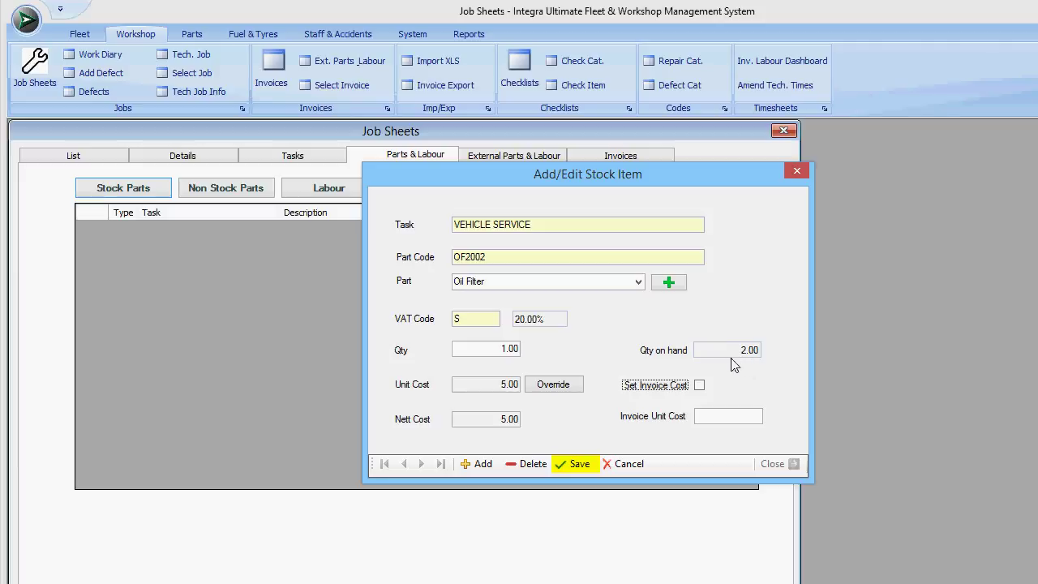
pyautogui.click(573, 461)
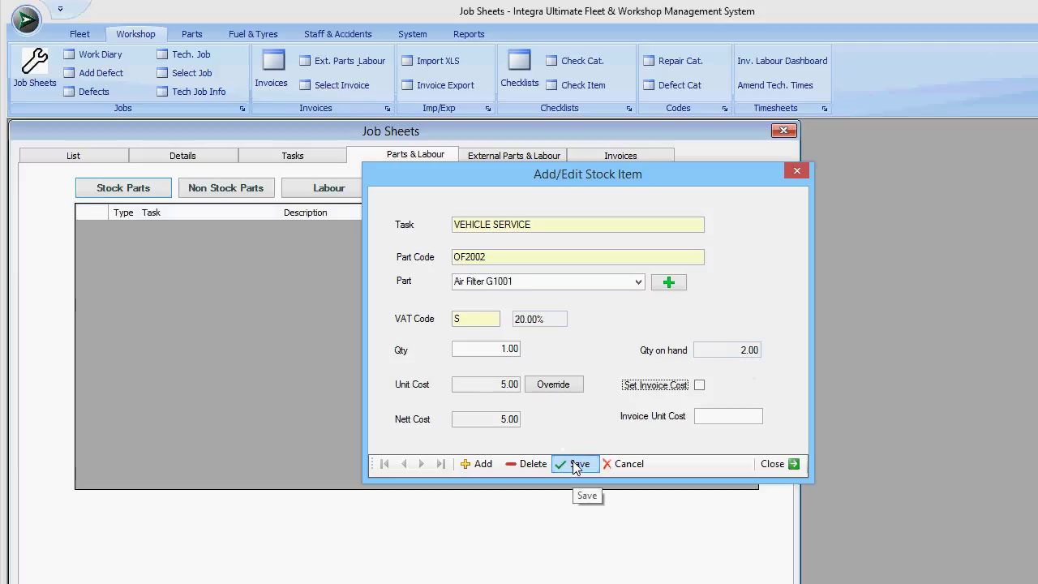
pyautogui.click(774, 463)
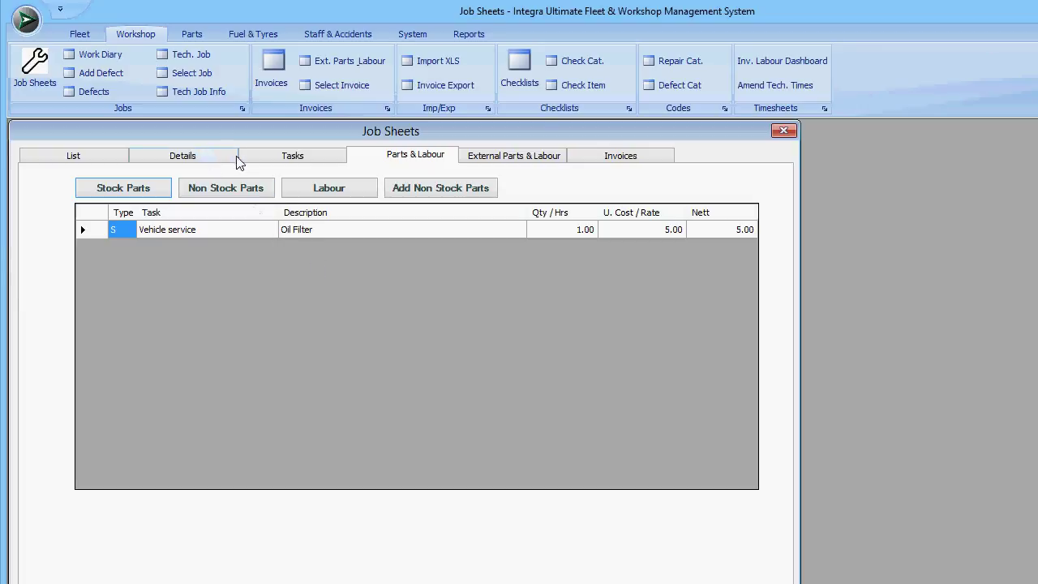
# Check the allocated quantity of part OF2002 at WORKSHOP and the job sheets it is allocated to
pyautogui.click(190, 34)
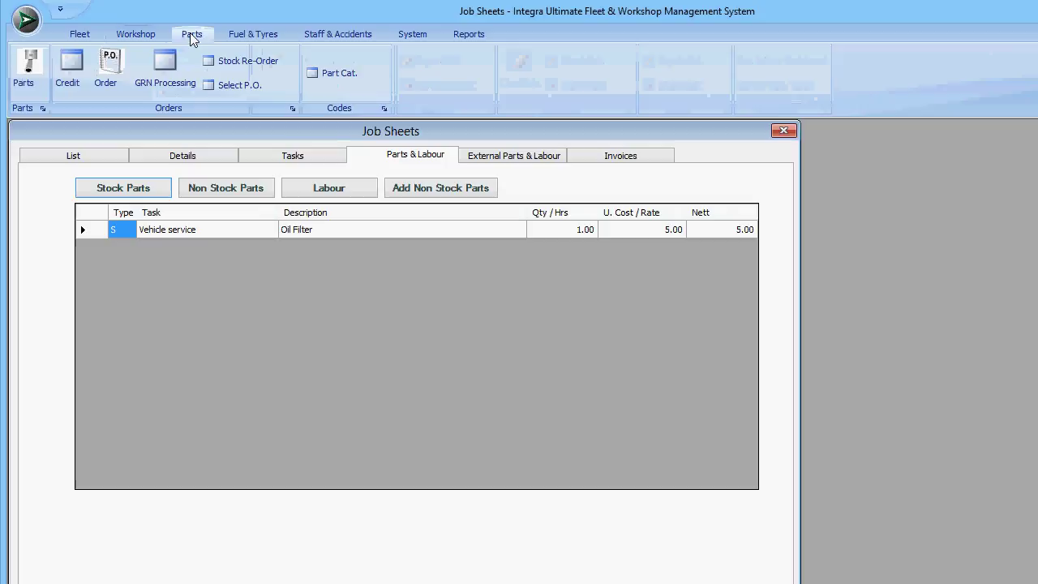
pyautogui.click(30, 69)
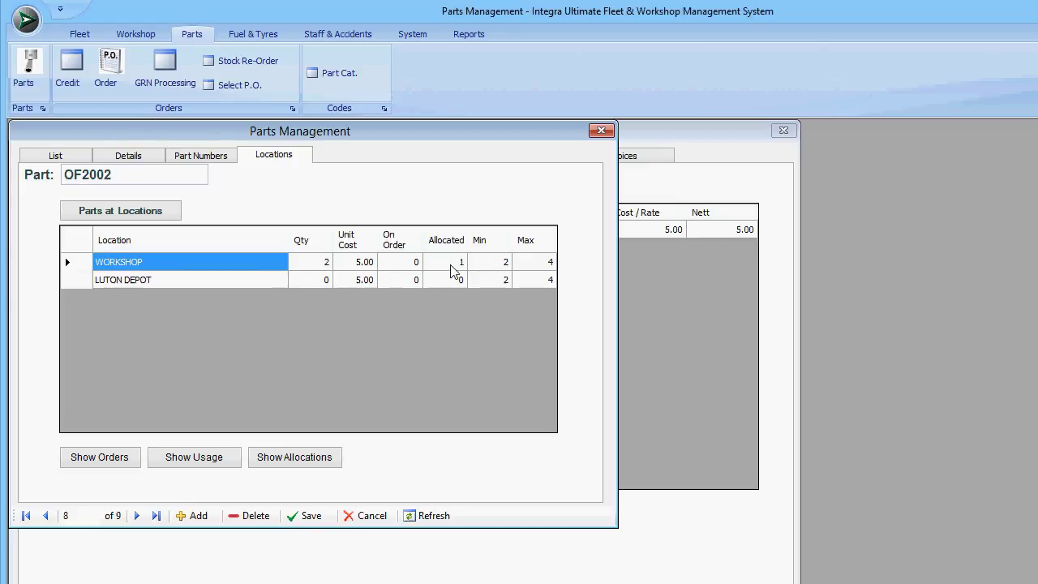
pyautogui.click(293, 460)
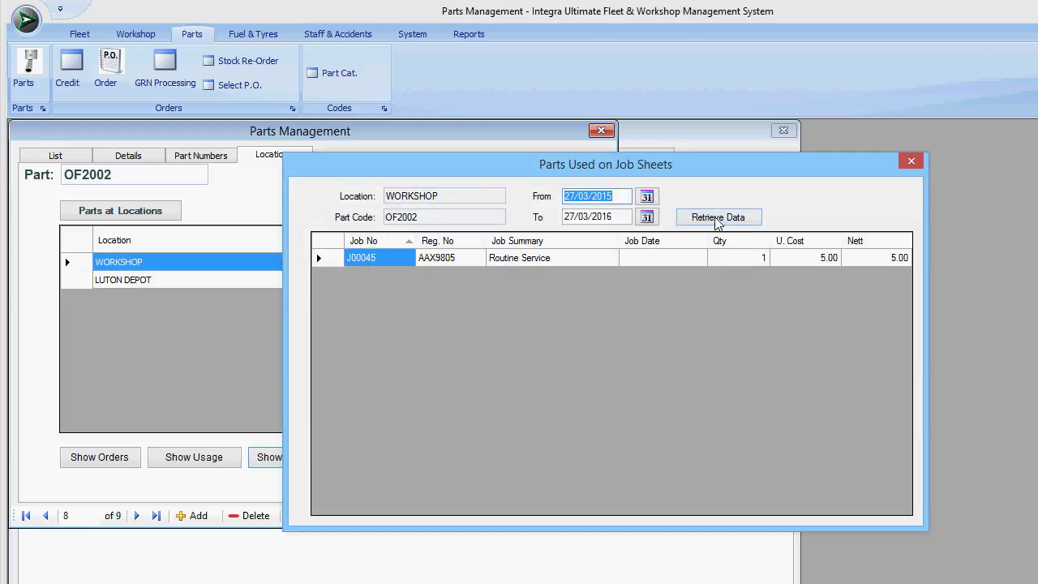
pyautogui.click(909, 161)
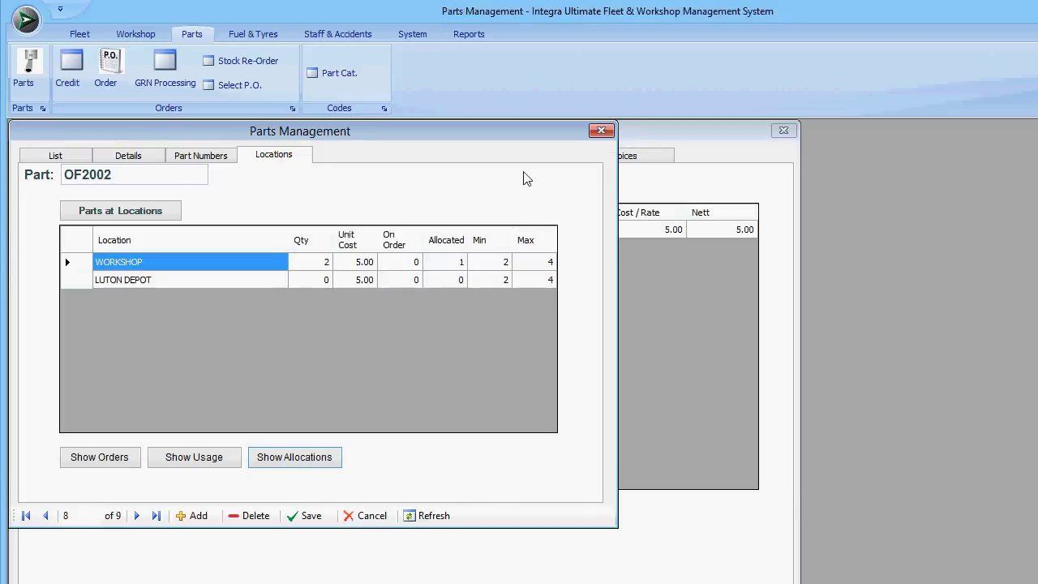
# Approve the Routine Service job sheet with 27/03/2016 as its completion date
pyautogui.click(637, 130)
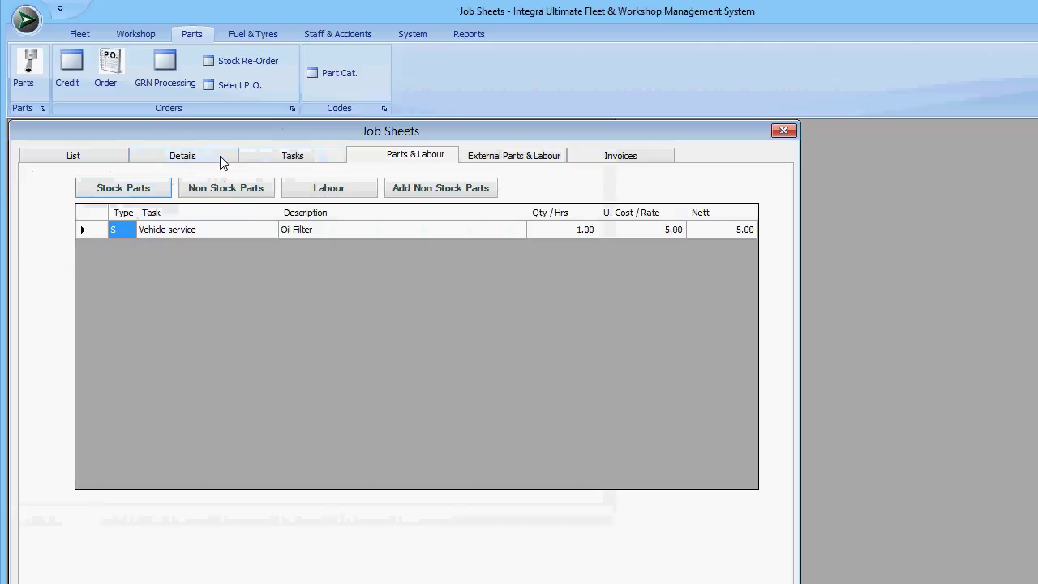
pyautogui.click(264, 163)
pyautogui.click(203, 159)
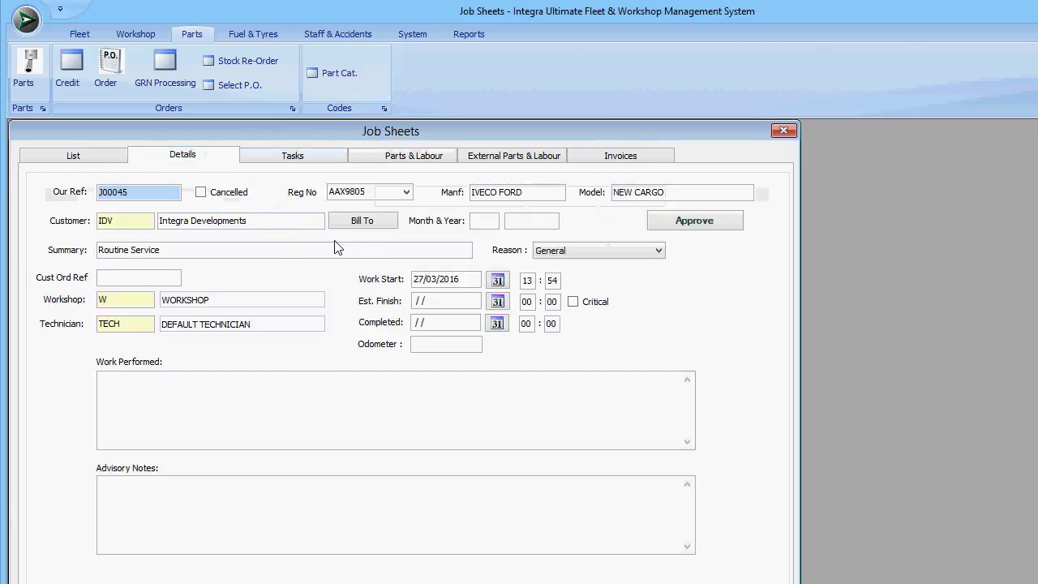
pyautogui.click(673, 223)
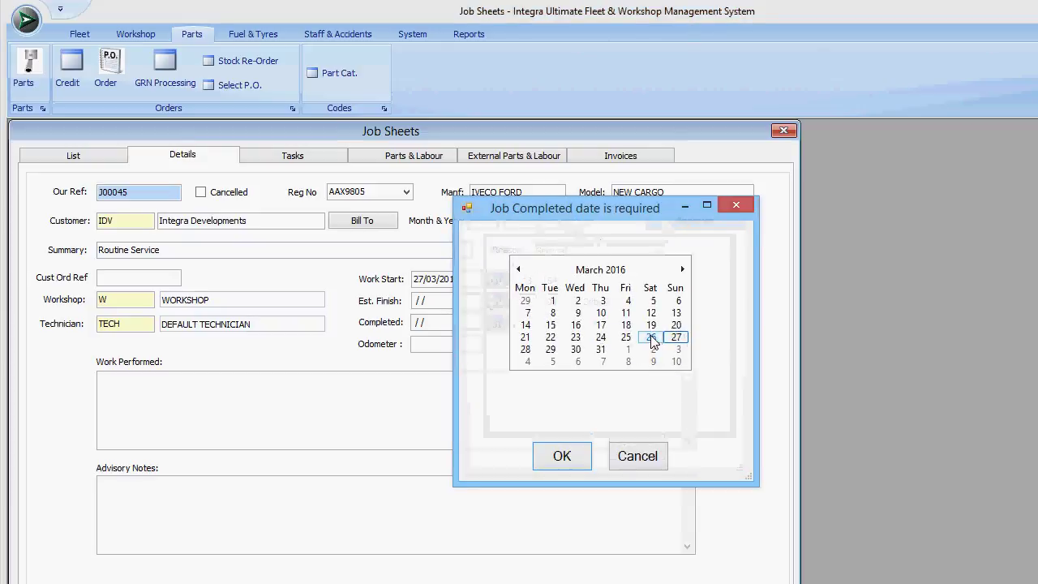
pyautogui.click(564, 457)
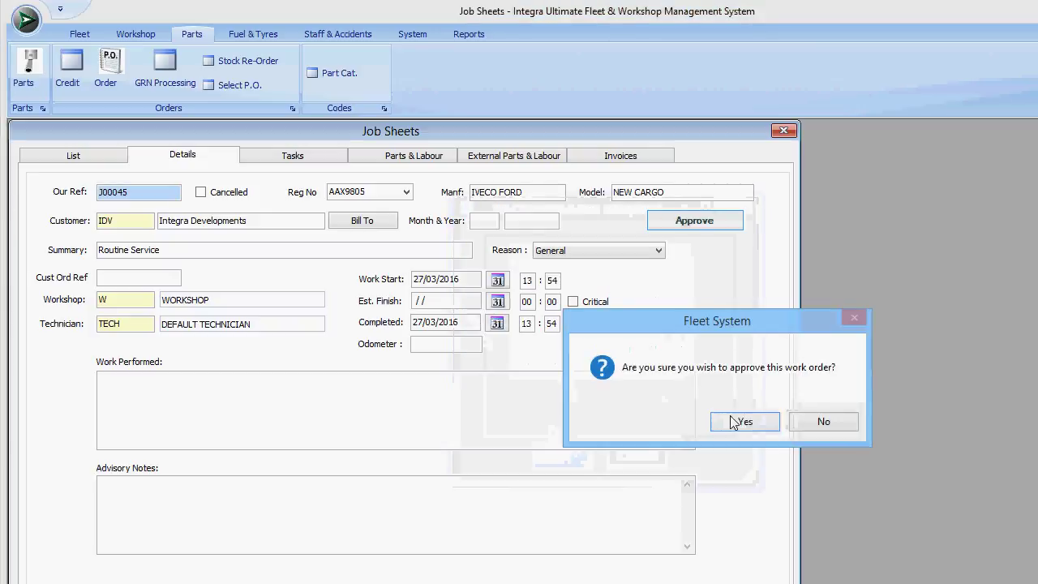
pyautogui.click(734, 422)
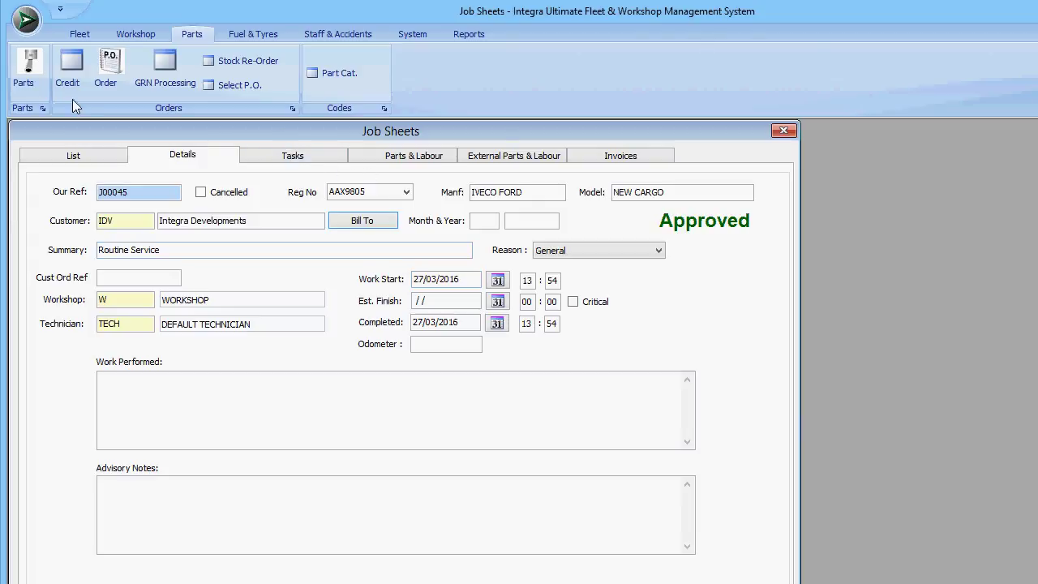
# Check the stock levels of part OF2002 by location and its job sheet usage at WORKSHOP
pyautogui.click(30, 82)
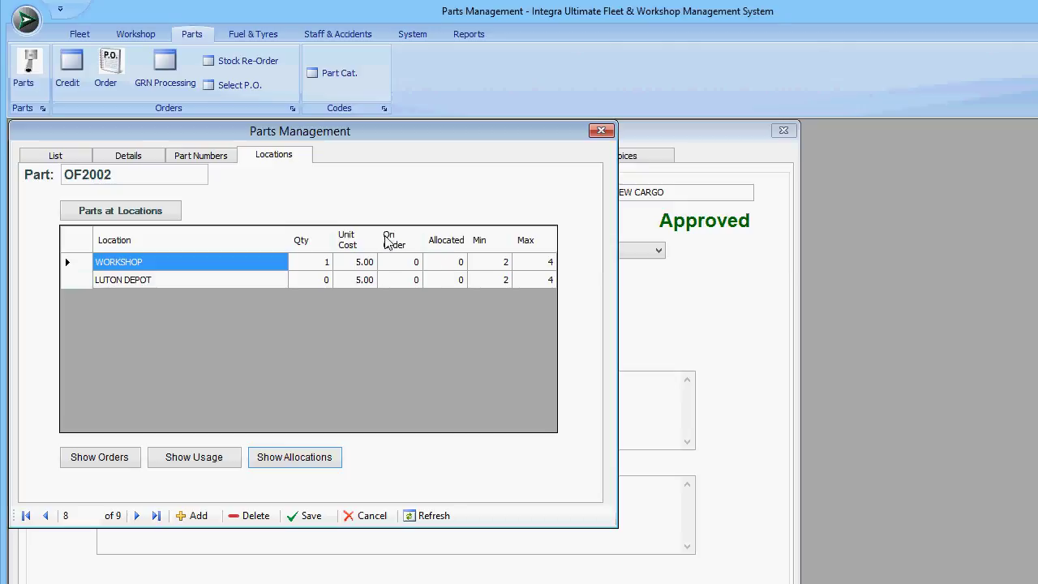
pyautogui.click(192, 459)
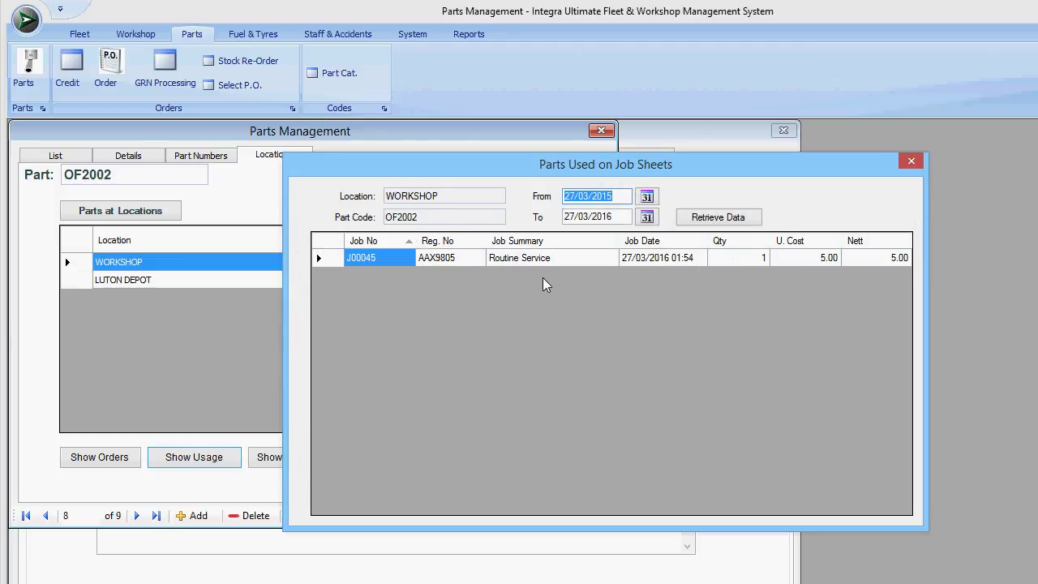
pyautogui.click(910, 162)
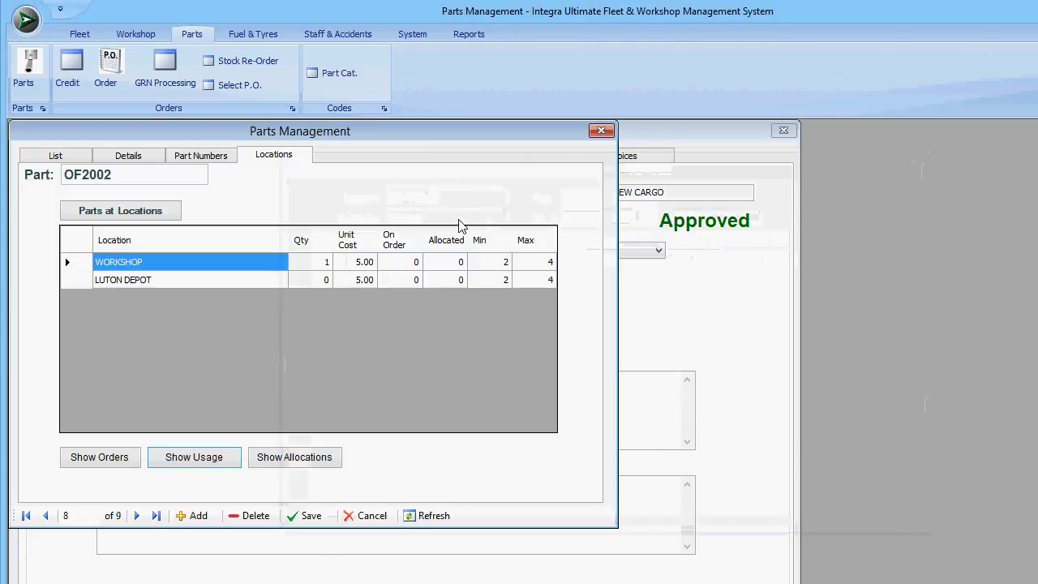